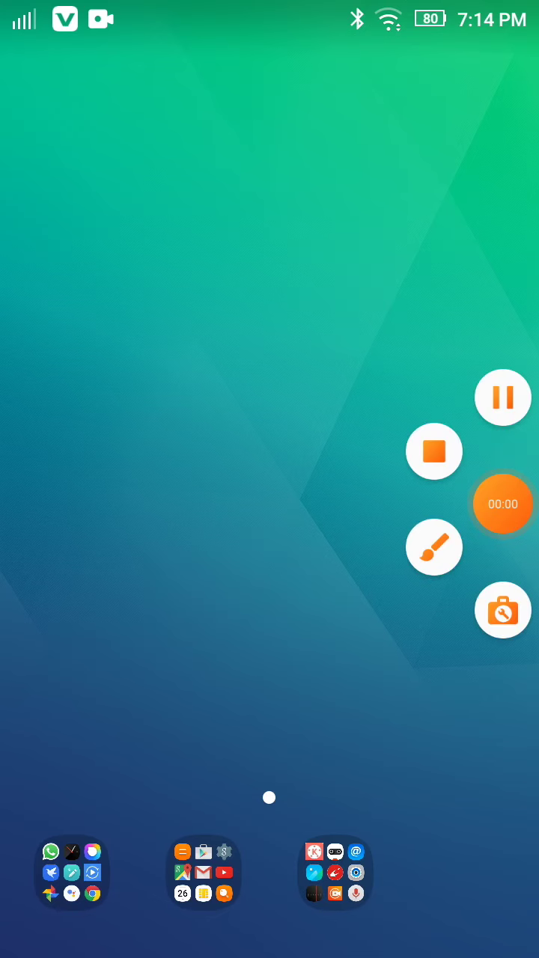
Check the recorder's tool settings, then open the third dock folder.
left_click(503, 612)
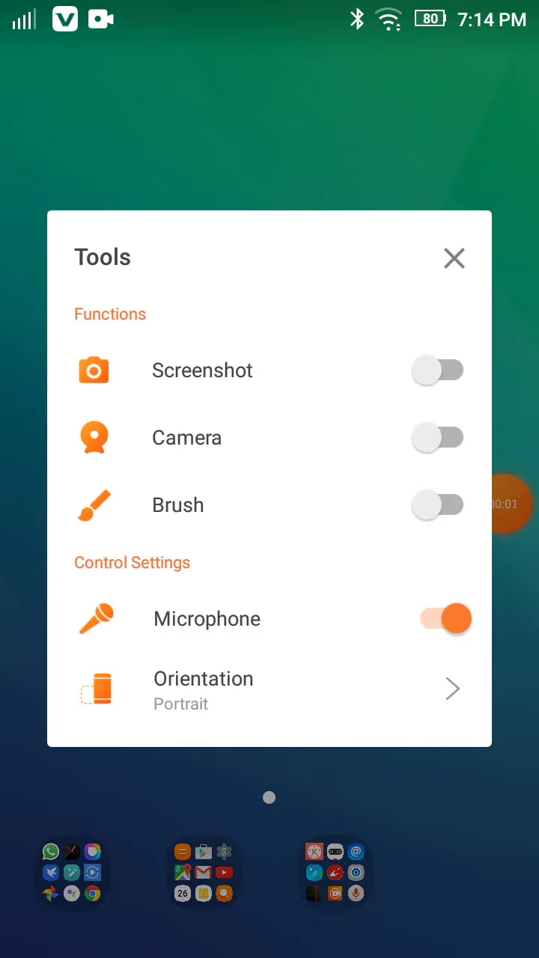
left_click(454, 257)
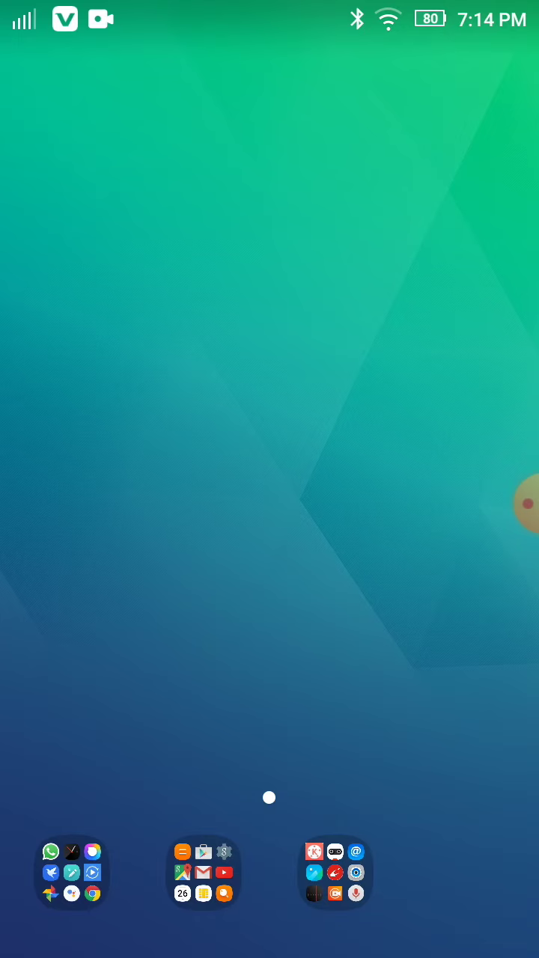
left_click(335, 872)
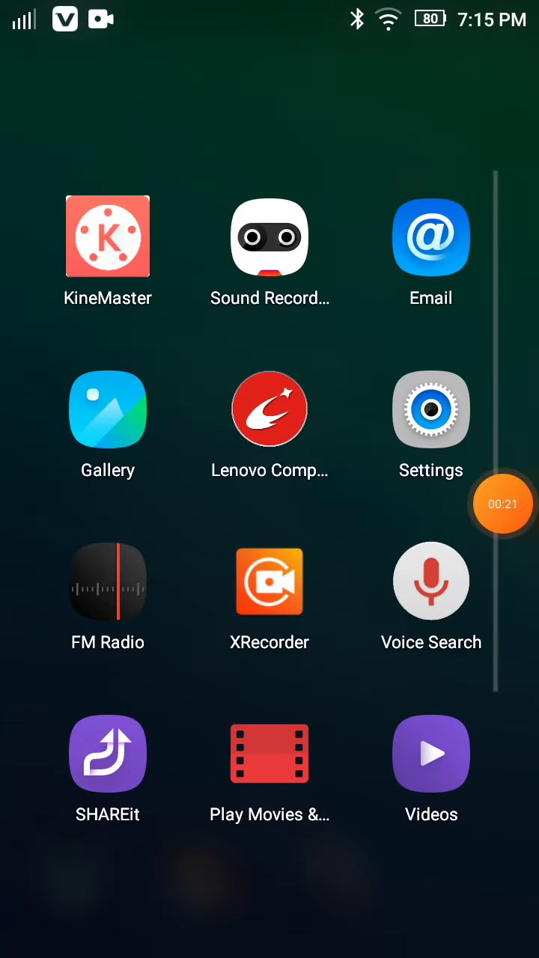
left_click(524, 504)
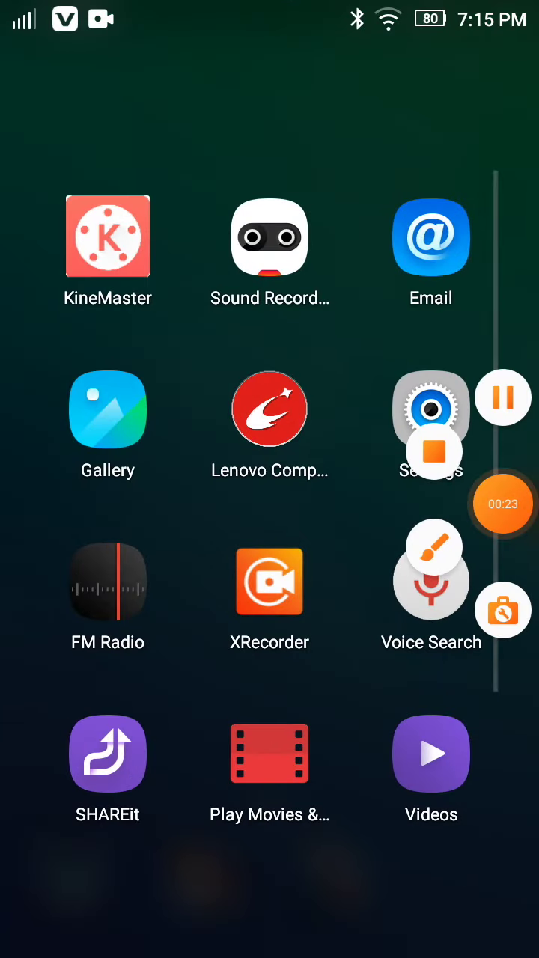
Circle the Settings app in red with the recorder's brush, clear it, and launch Settings.
left_click(446, 541)
left_click(324, 871)
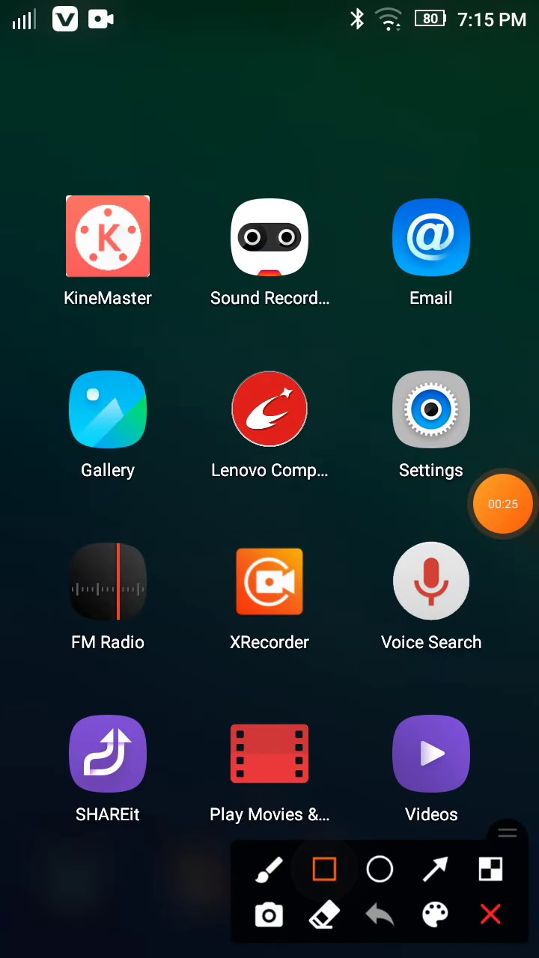
left_click(379, 870)
left_click_drag(330, 303, 524, 517)
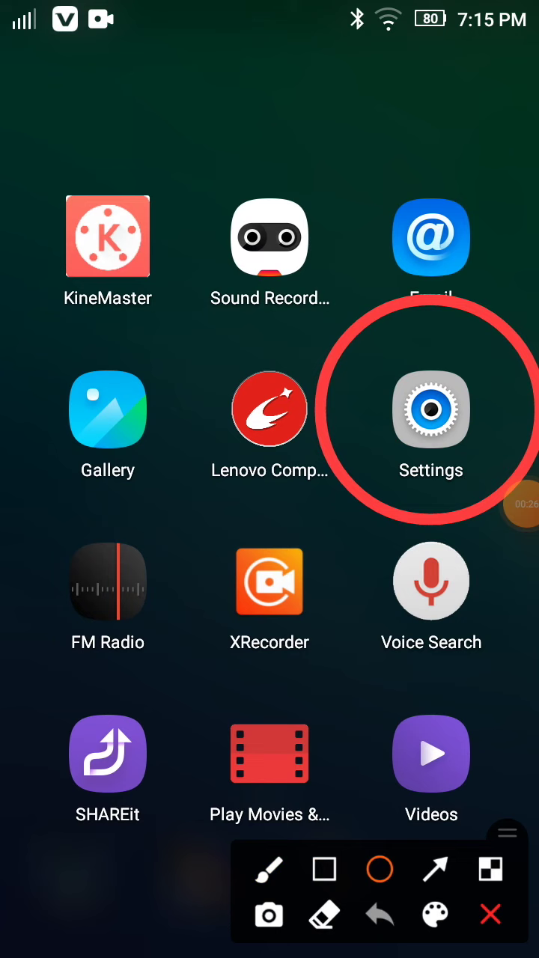
left_click(491, 916)
left_click(431, 409)
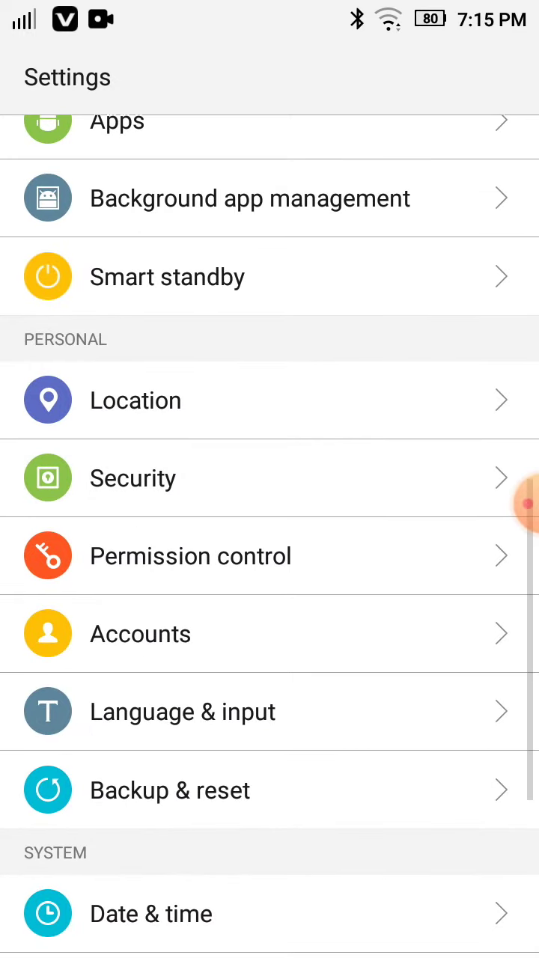
Under Security > Screen lock, verify the current pattern, pick Pattern, and decline the startup pattern.
left_click(269, 478)
left_click(225, 208)
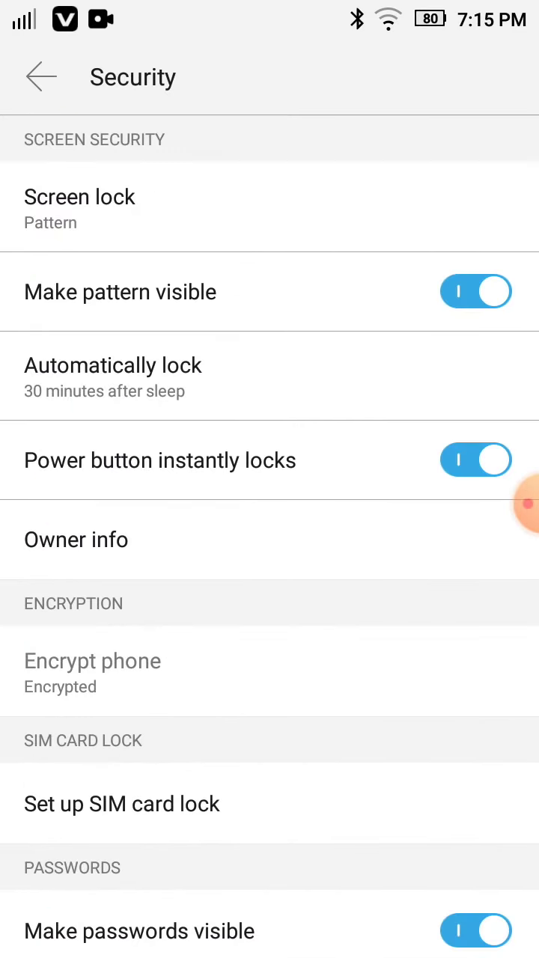
mouse_move(90, 716)
left_mouse_down()
mouse_move(270, 535)
mouse_move(90, 357)
mouse_move(449, 536)
left_mouse_up()
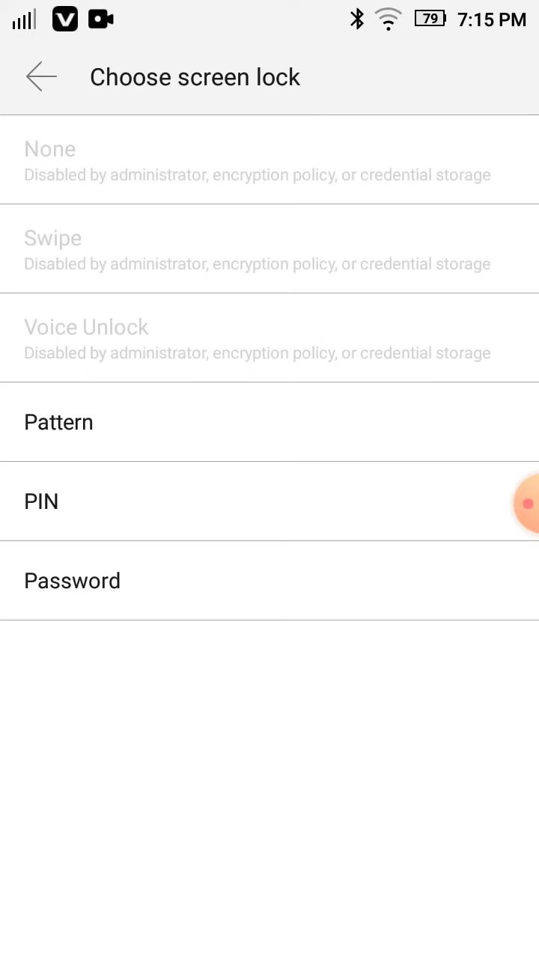
left_click(265, 422)
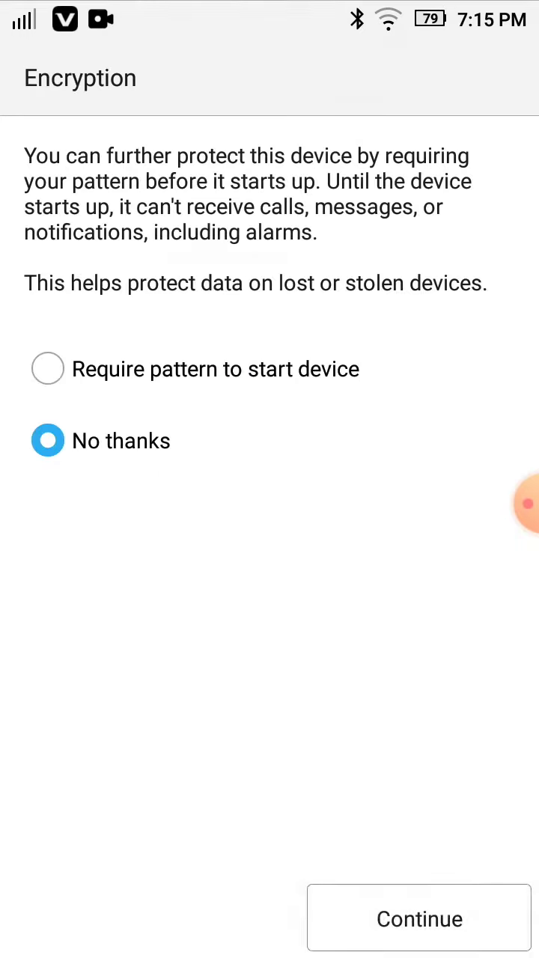
left_click(419, 917)
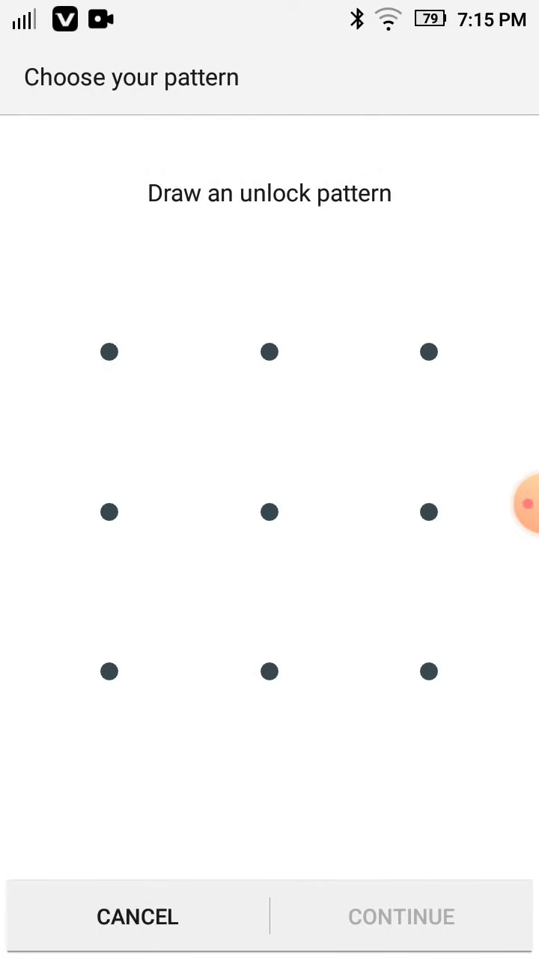
Trace the double-A shape with middle-row, diagonal and centre-column strokes across the dot grid.
left_click_drag(429, 512, 110, 512)
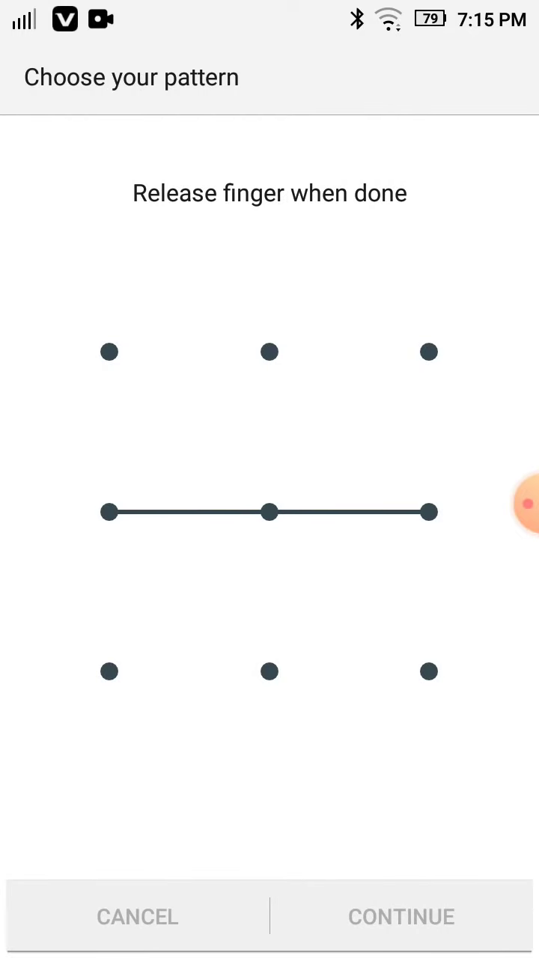
left_click_drag(110, 512, 429, 671)
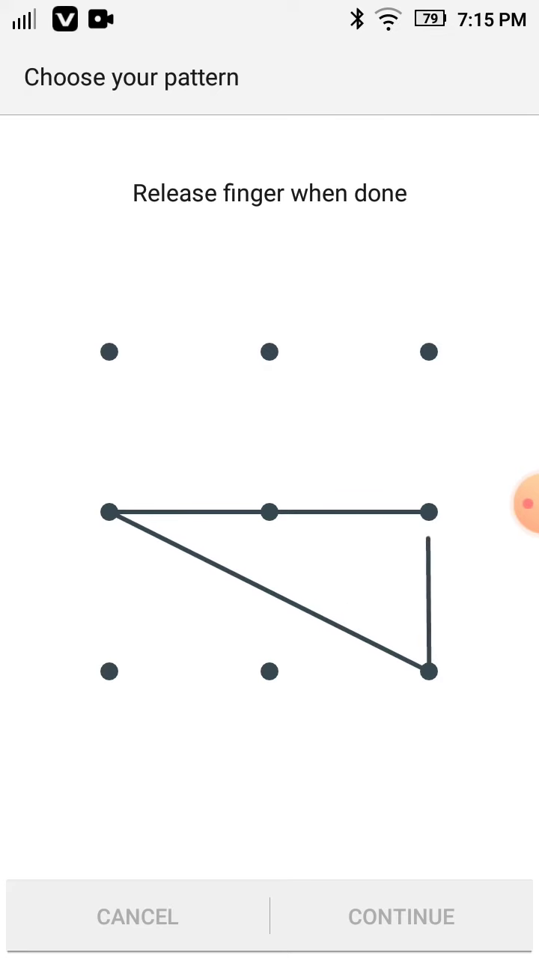
mouse_move(429, 671)
left_mouse_down()
mouse_move(428, 351)
mouse_move(269, 671)
left_mouse_up()
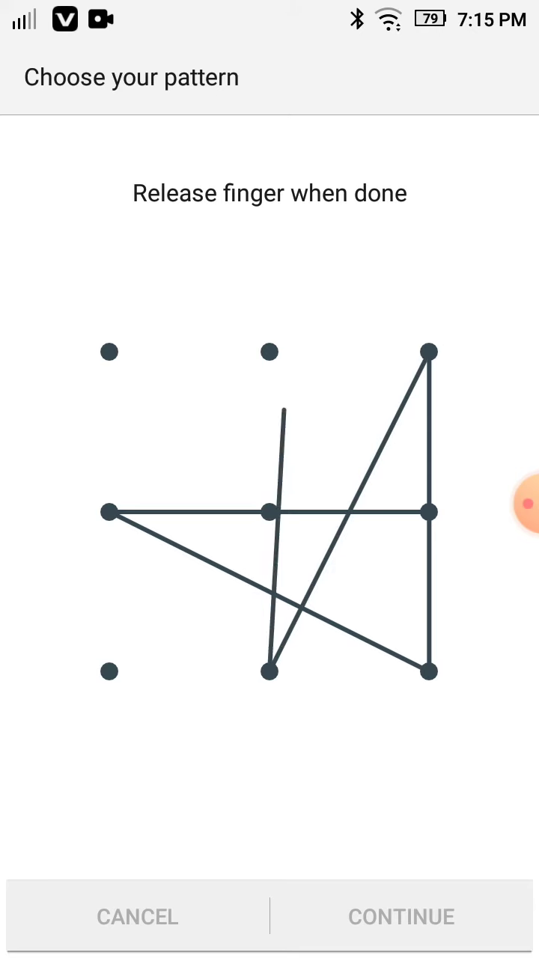
left_click_drag(269, 671, 269, 352)
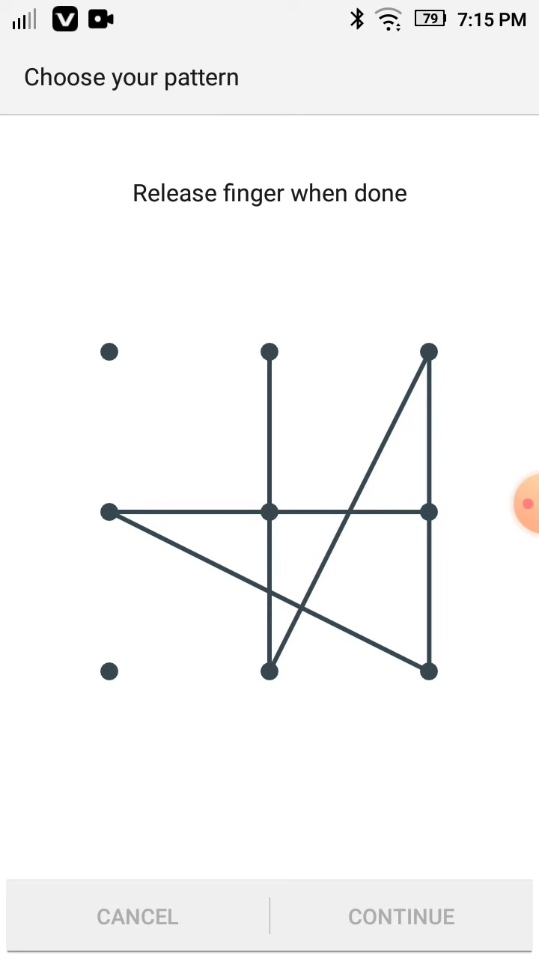
left_click_drag(270, 352, 110, 671)
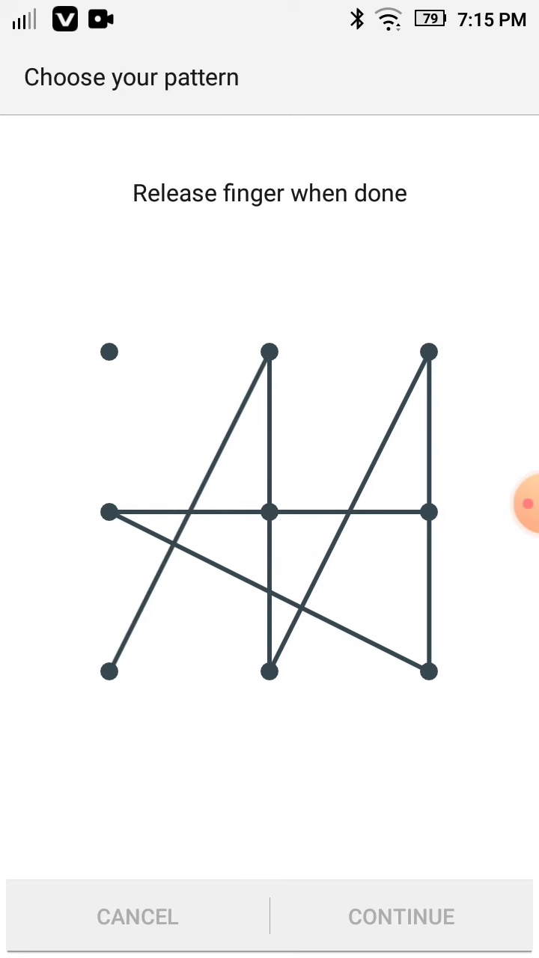
left_click_drag(110, 512, 109, 512)
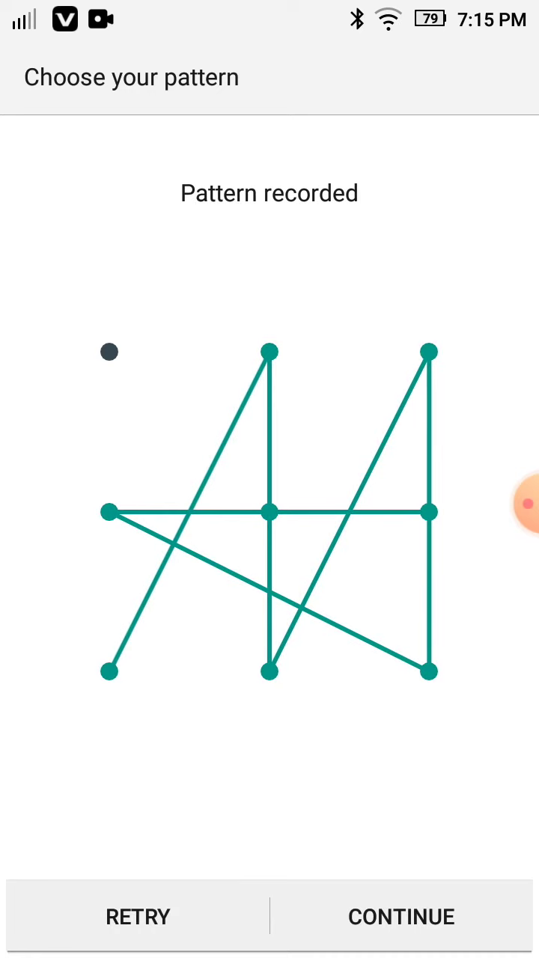
Attempt the pattern confirmation with a mismatched drawing, then cancel it.
left_click(401, 917)
mouse_move(429, 512)
left_mouse_down()
mouse_move(110, 512)
mouse_move(429, 672)
left_mouse_up()
left_click(137, 917)
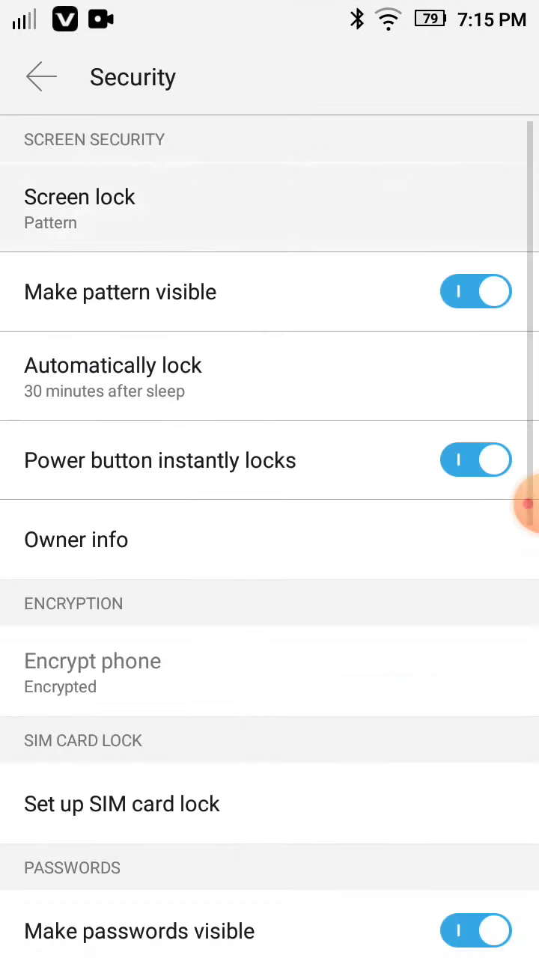
Reopen Screen lock, verify the current pattern, and choose Pattern again.
left_click(150, 209)
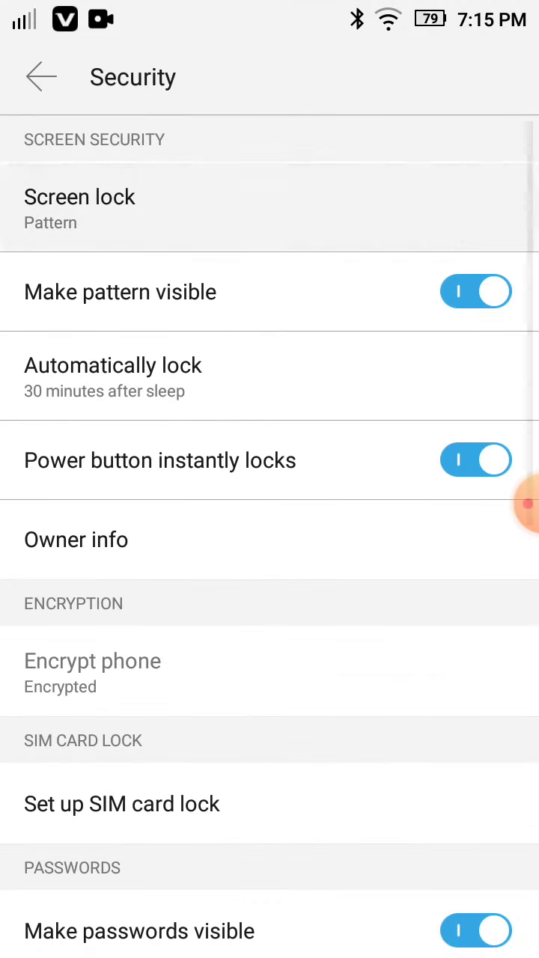
mouse_move(448, 536)
left_mouse_down()
mouse_move(89, 537)
mouse_move(448, 717)
mouse_move(413, 569)
mouse_move(448, 357)
mouse_move(268, 716)
mouse_move(269, 357)
mouse_move(89, 716)
mouse_move(89, 536)
mouse_move(269, 357)
mouse_move(269, 716)
left_mouse_up()
mouse_move(268, 717)
left_mouse_down()
mouse_move(89, 357)
mouse_move(448, 536)
left_mouse_up()
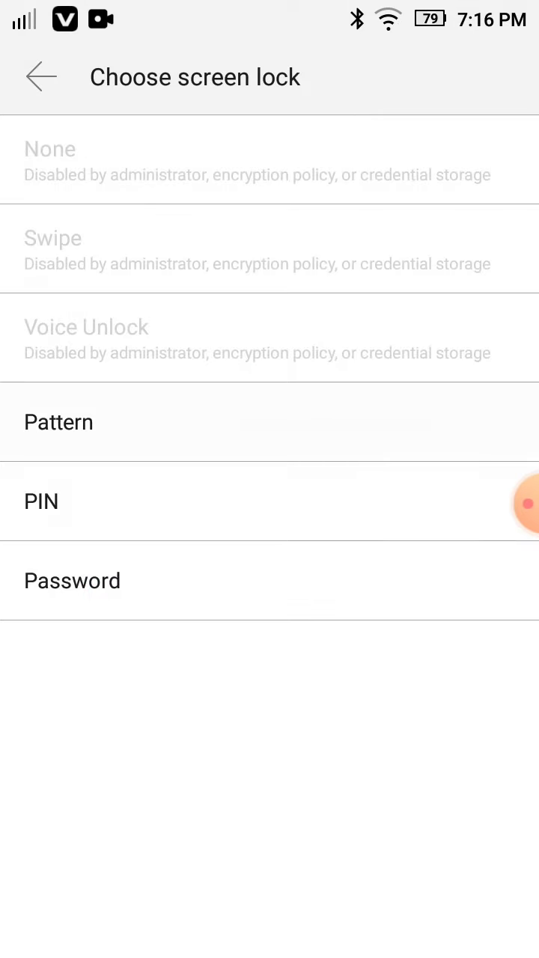
left_click(270, 421)
Skip the startup pattern, then draw and confirm the double-A pattern.
left_click(419, 919)
mouse_move(429, 523)
left_mouse_down()
mouse_move(110, 523)
mouse_move(318, 580)
mouse_move(429, 671)
mouse_move(416, 289)
mouse_move(270, 671)
mouse_move(269, 352)
mouse_move(109, 671)
left_mouse_up()
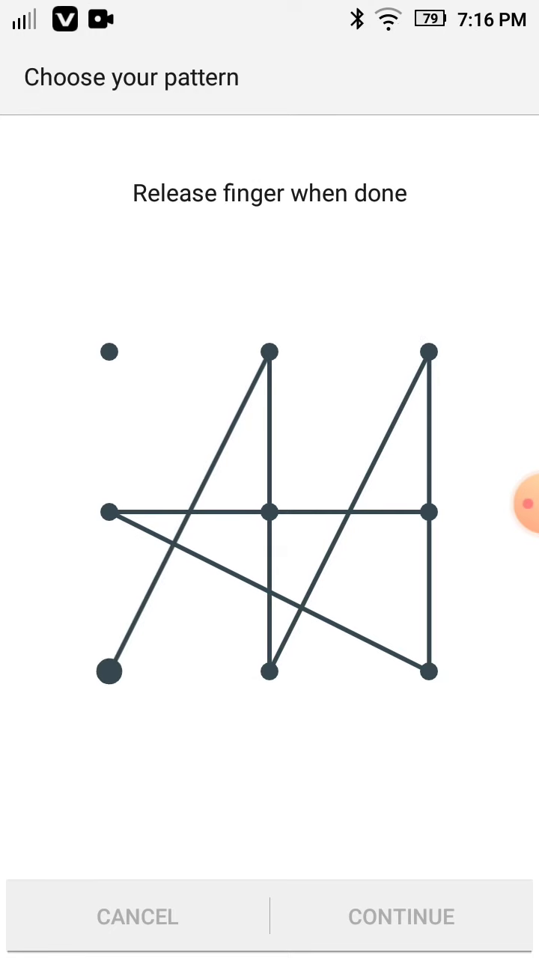
mouse_move(429, 512)
left_mouse_down()
mouse_move(109, 512)
mouse_move(367, 612)
mouse_move(429, 671)
mouse_move(429, 352)
mouse_move(269, 671)
mouse_move(269, 353)
left_mouse_up()
mouse_move(269, 352)
left_mouse_down()
mouse_move(154, 547)
mouse_move(109, 671)
left_mouse_up()
left_click(401, 917)
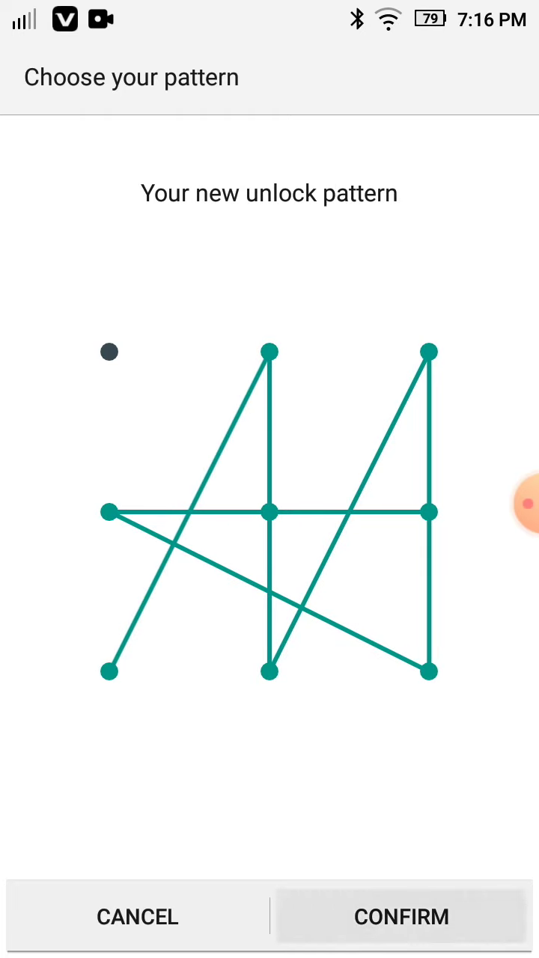
Return to the home screen and lock the phone with the power button.
key("Home")
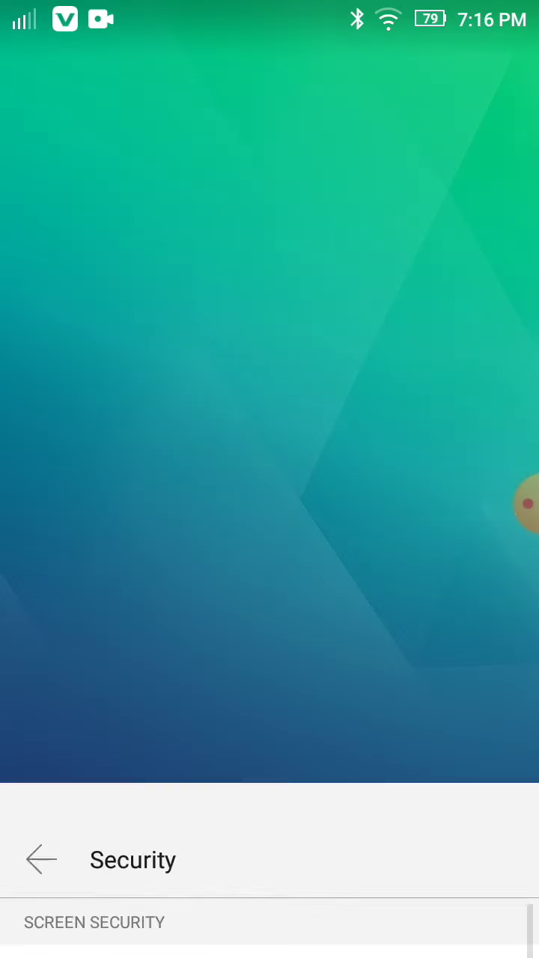
key("XF86PowerOff")
key("XF86PowerOff")
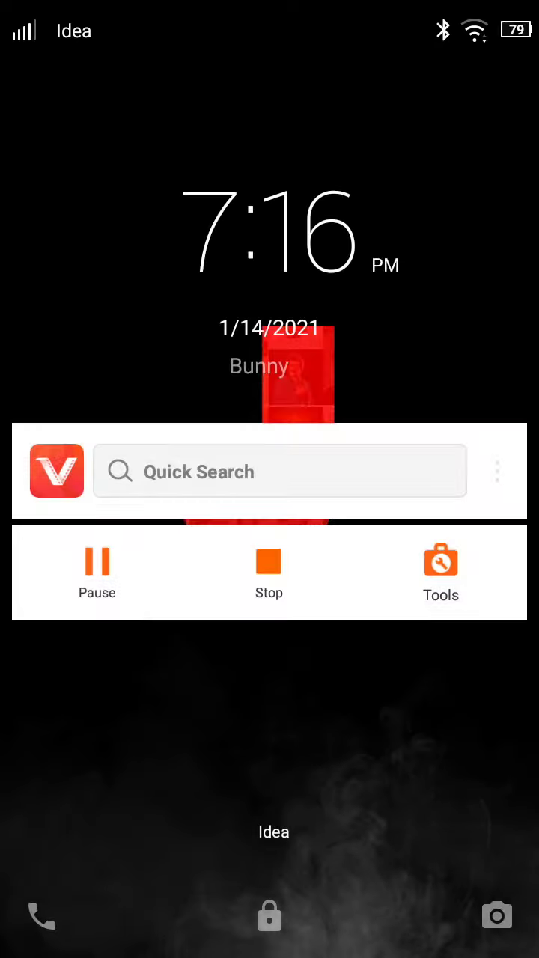